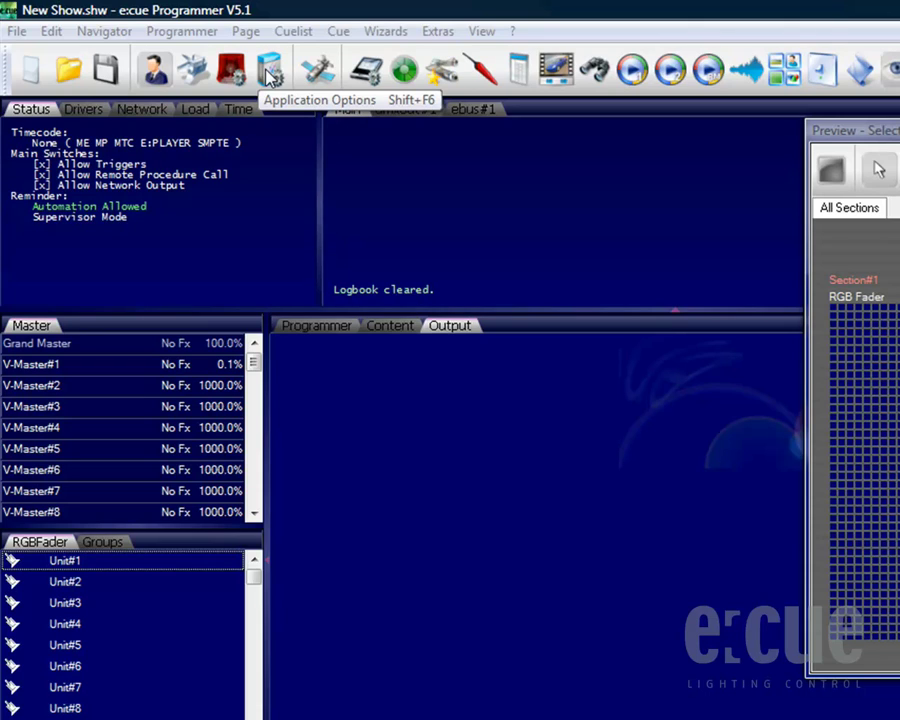
# Examine the show properties for general settings, timecode, fixture sections, audio DSP, video, comment and alias list
pyautogui.click(231, 70)
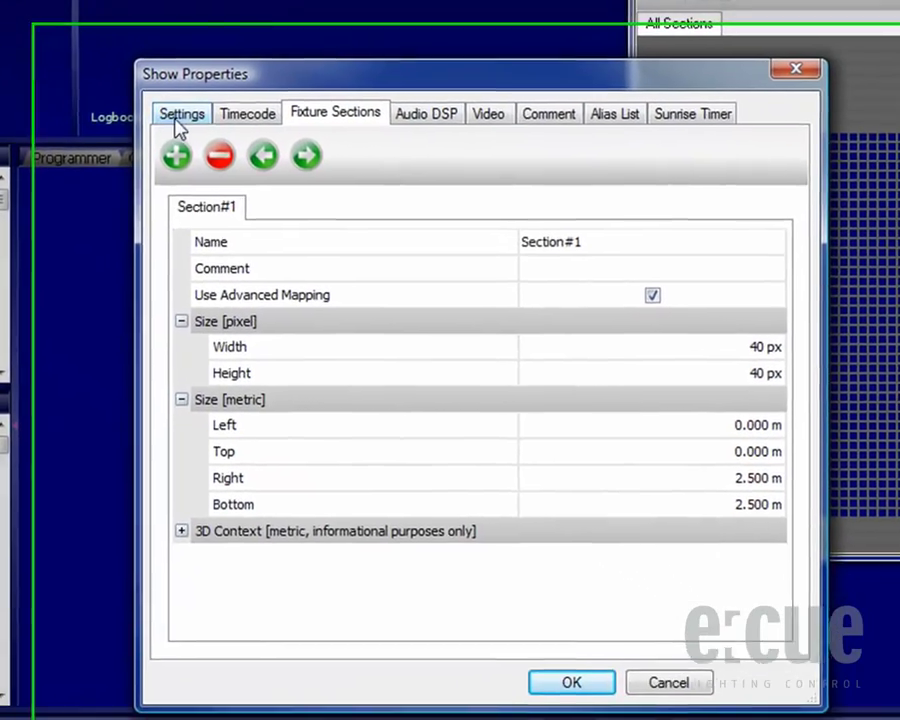
pyautogui.click(413, 286)
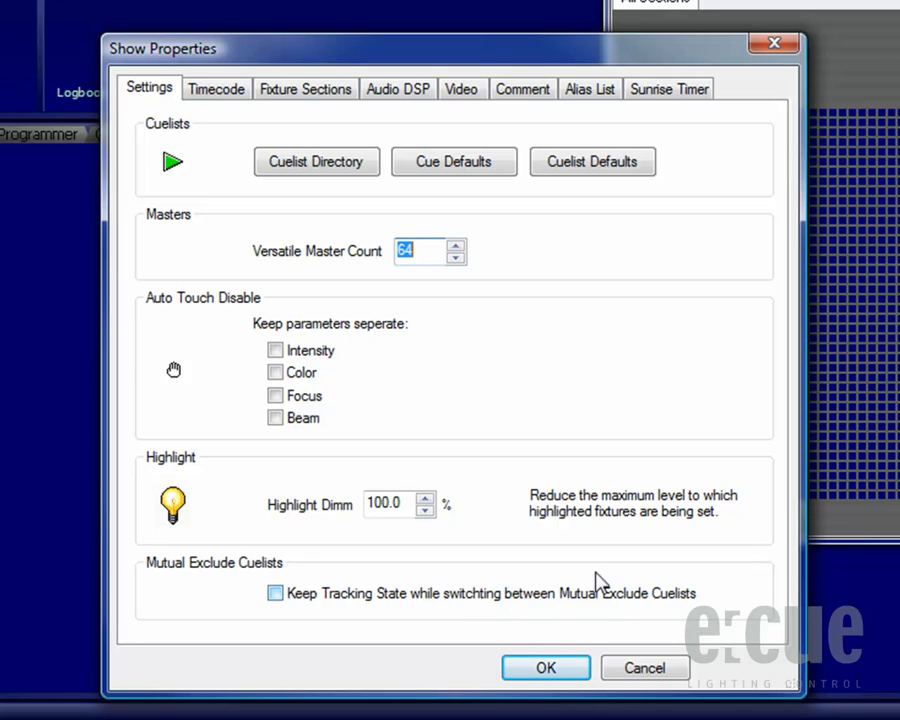
pyautogui.click(222, 90)
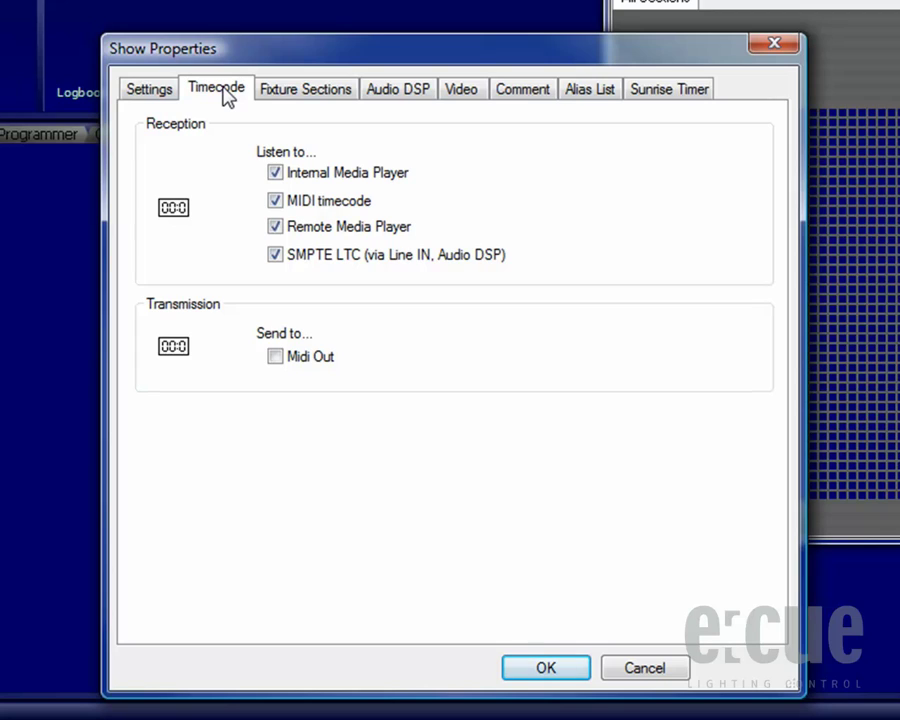
pyautogui.click(325, 97)
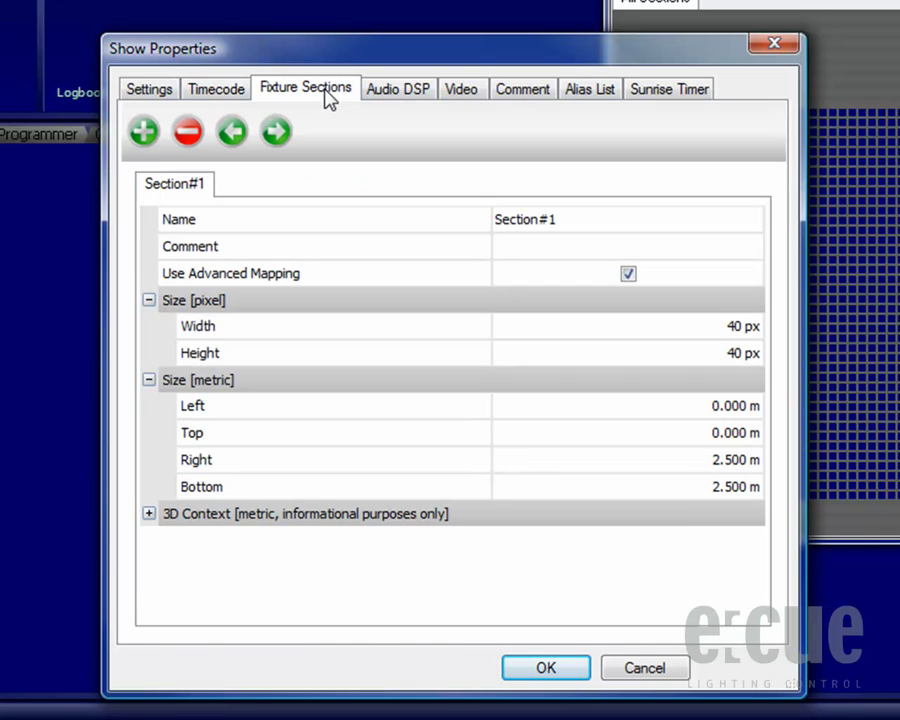
pyautogui.click(418, 95)
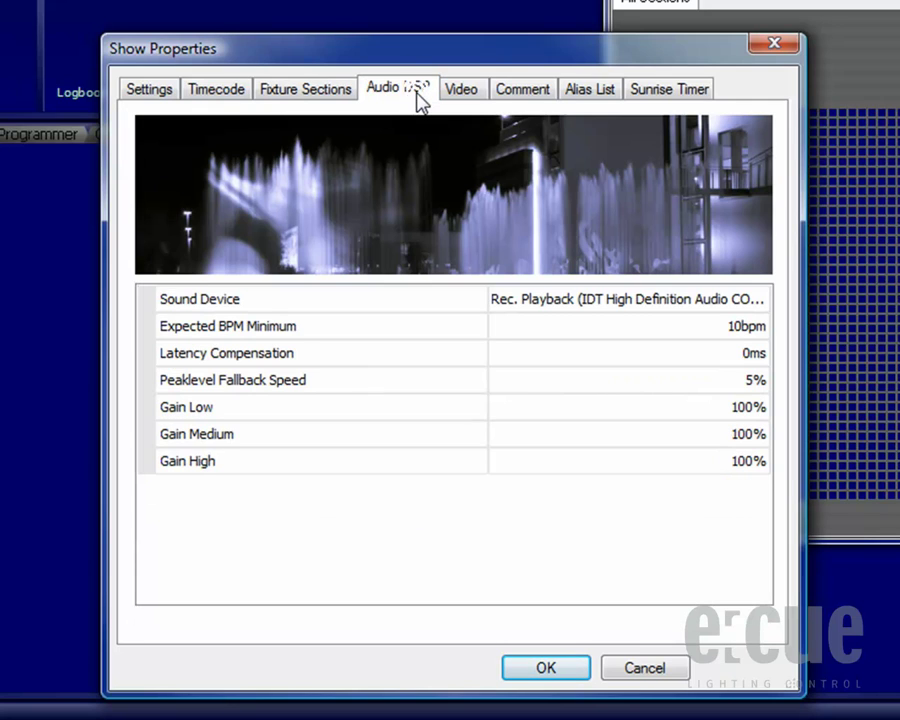
pyautogui.click(482, 98)
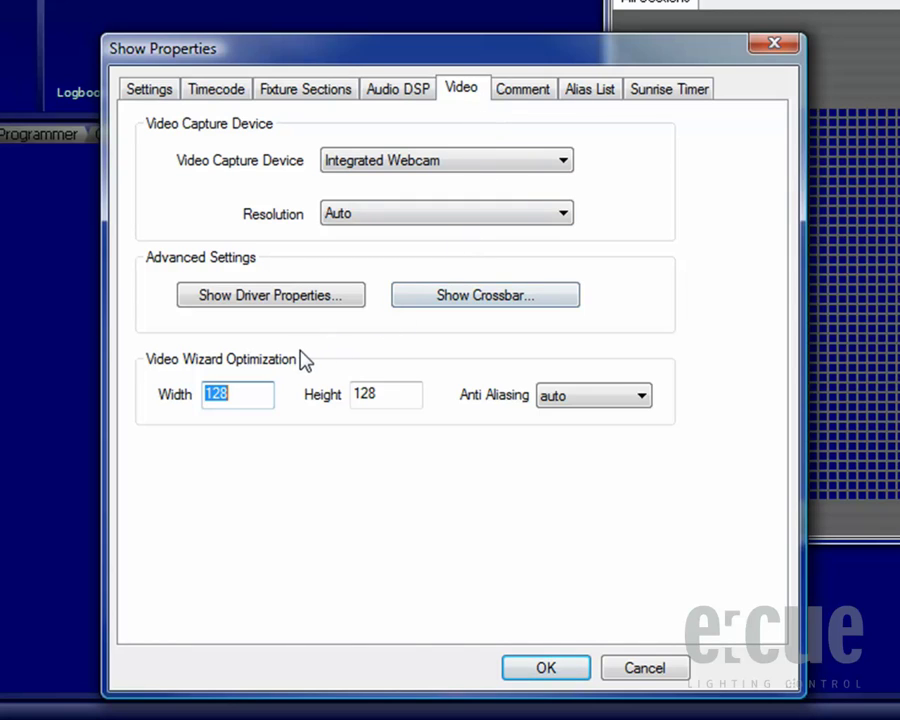
pyautogui.click(530, 95)
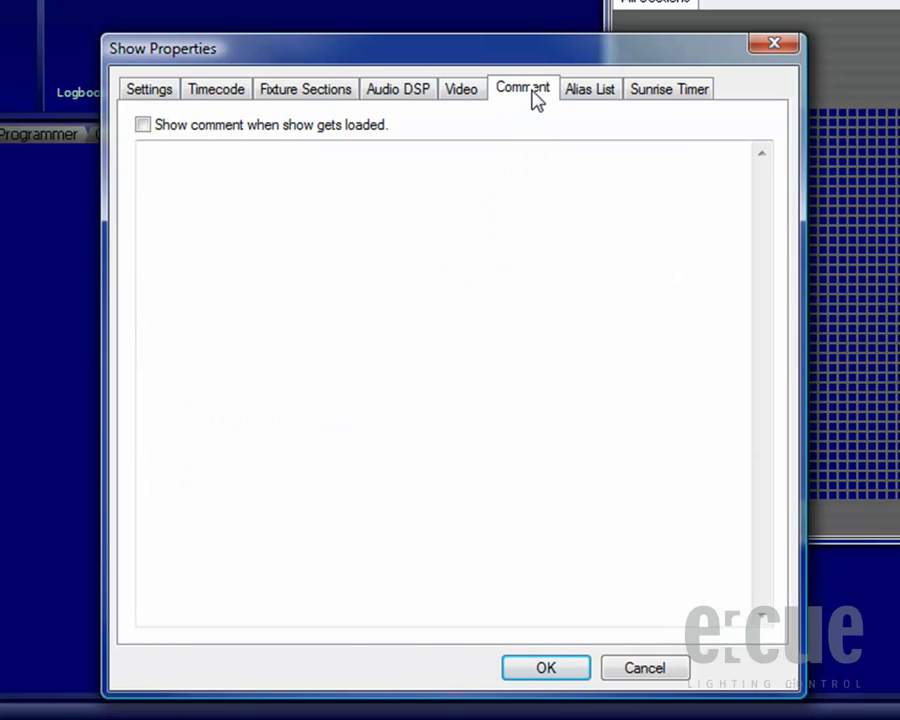
pyautogui.click(603, 95)
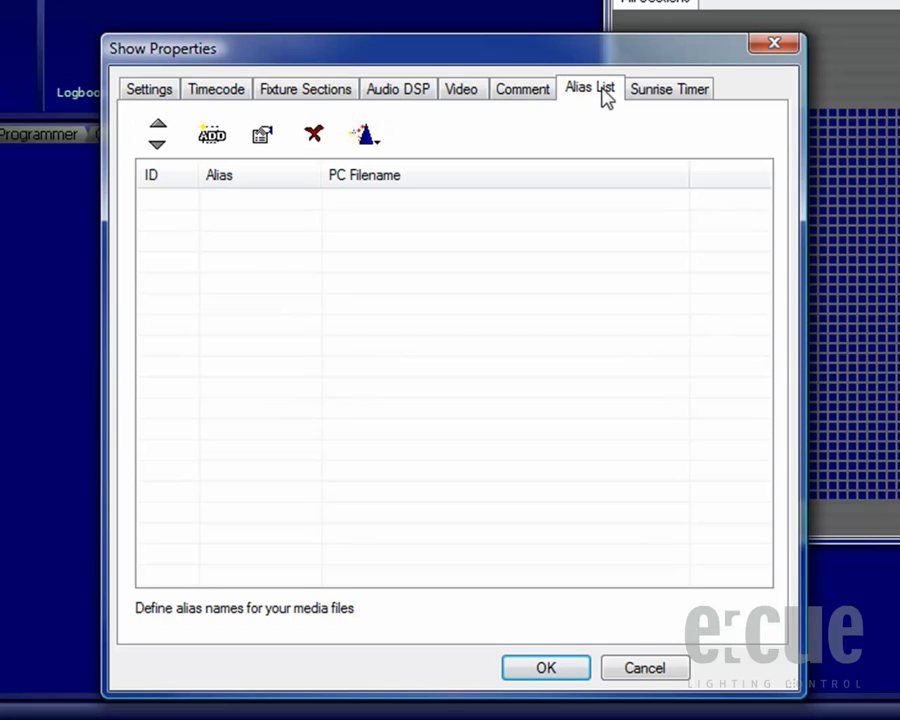
# Review the sunrise timer's town list, latitude, timezone and daily sunrise table, and close the show properties
pyautogui.click(676, 94)
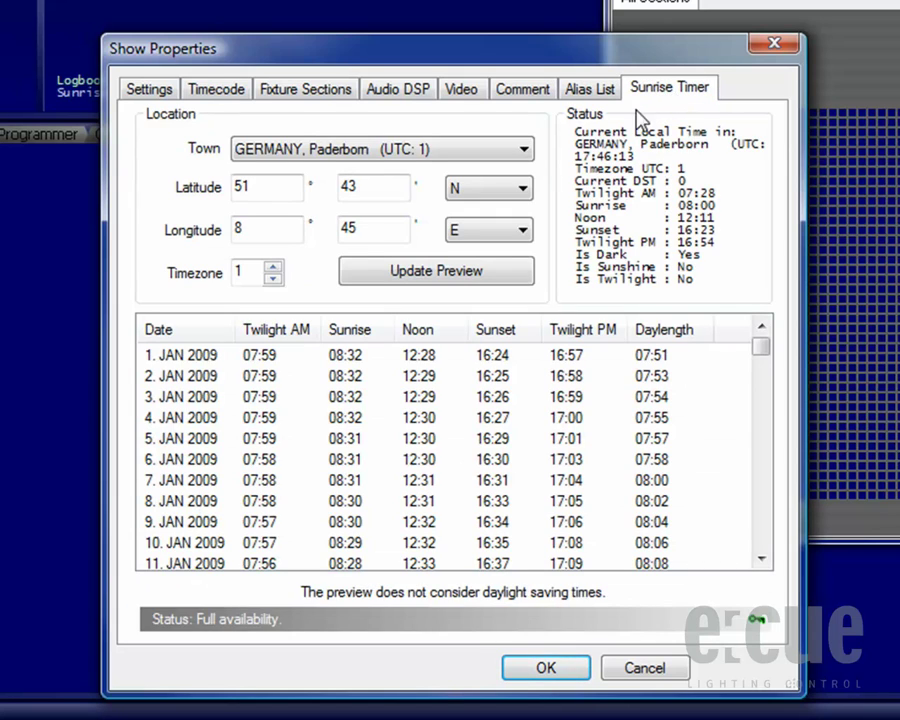
pyautogui.click(525, 152)
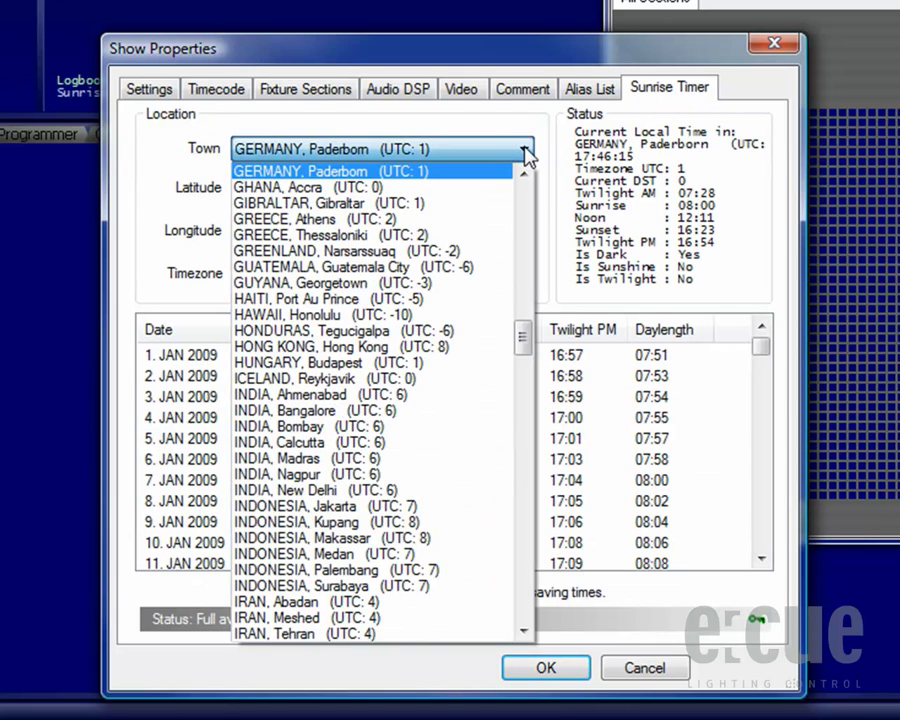
pyautogui.moveTo(523, 350); pyautogui.dragTo(537, 628)
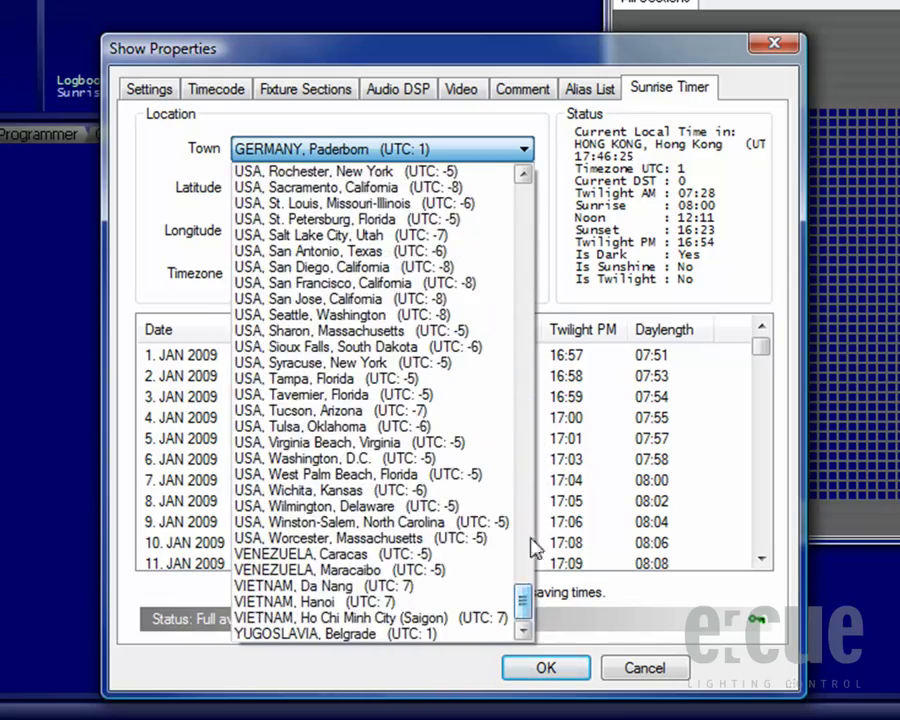
pyautogui.click(530, 150)
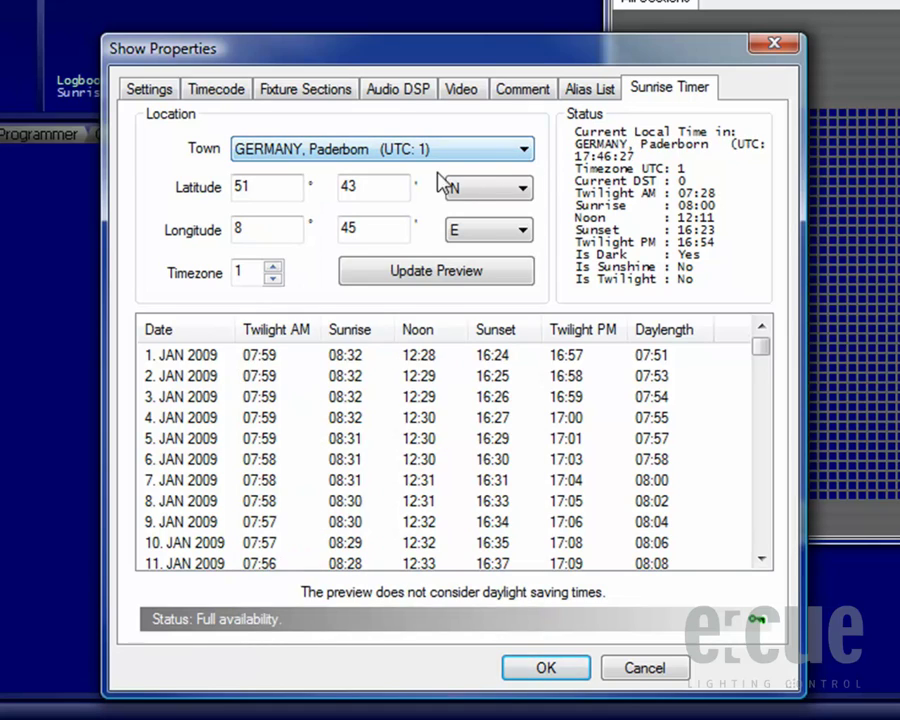
pyautogui.click(241, 190)
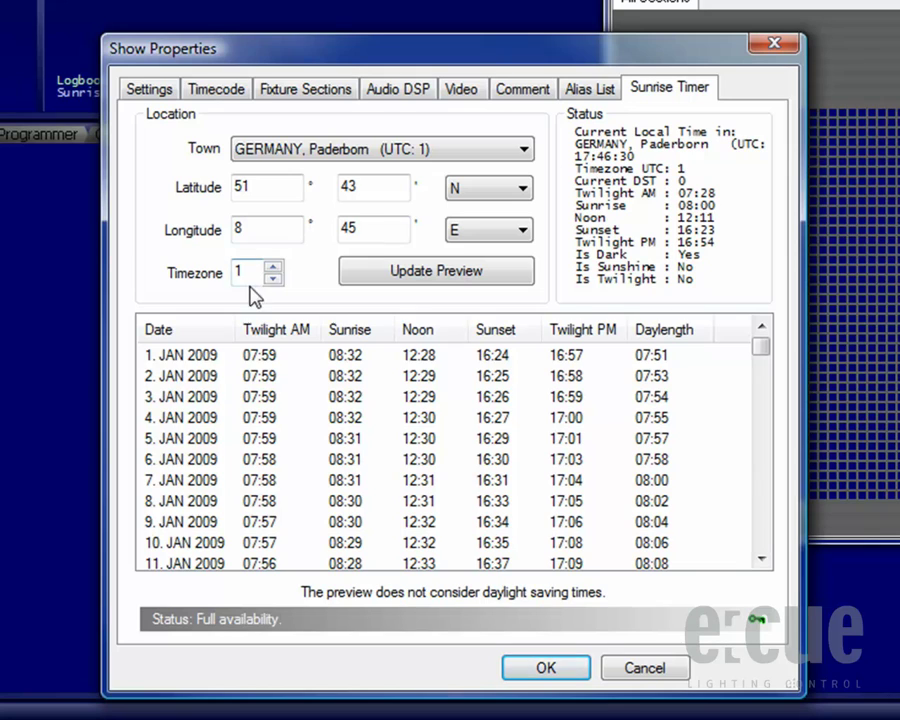
pyautogui.moveTo(761, 350)
pyautogui.mouseDown()
pyautogui.moveTo(765, 562)
pyautogui.moveTo(762, 346)
pyautogui.mouseUp()
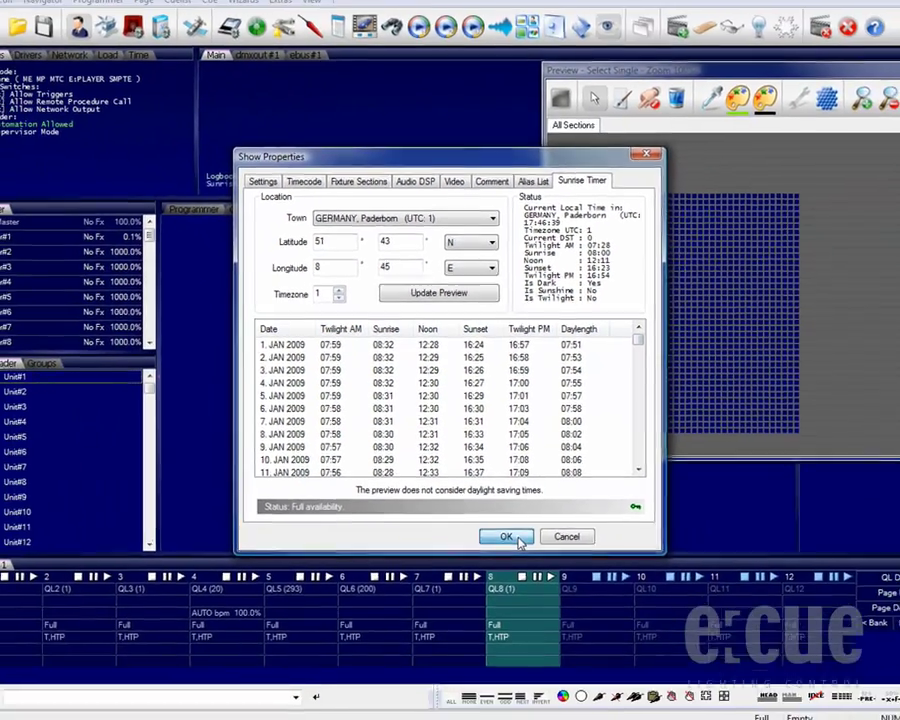
pyautogui.click(545, 667)
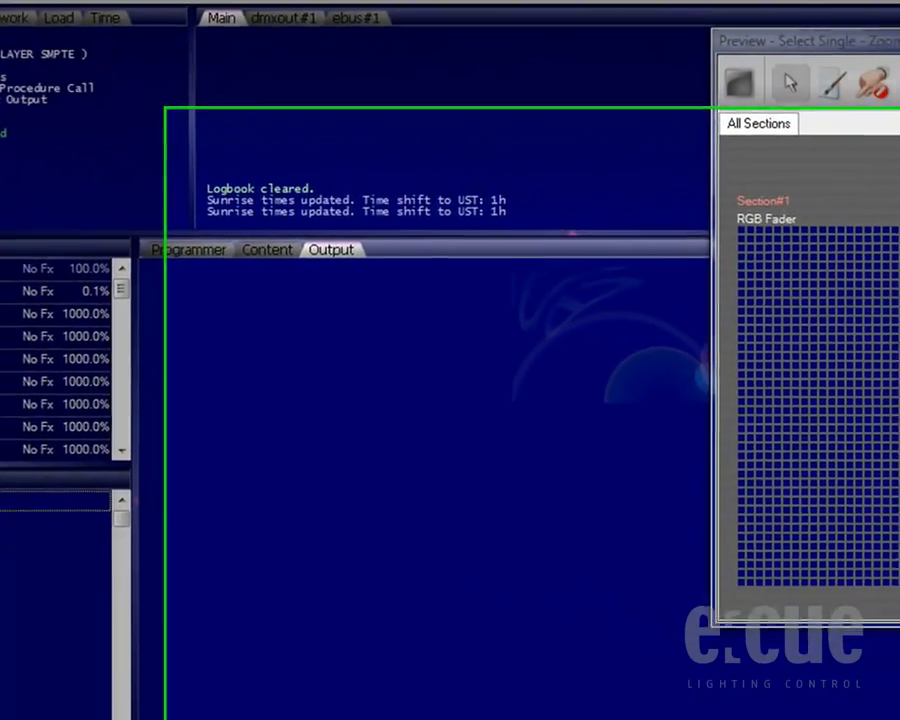
# Examine the basic application options for startup, shutdown, library path and auto save interval
pyautogui.click(272, 68)
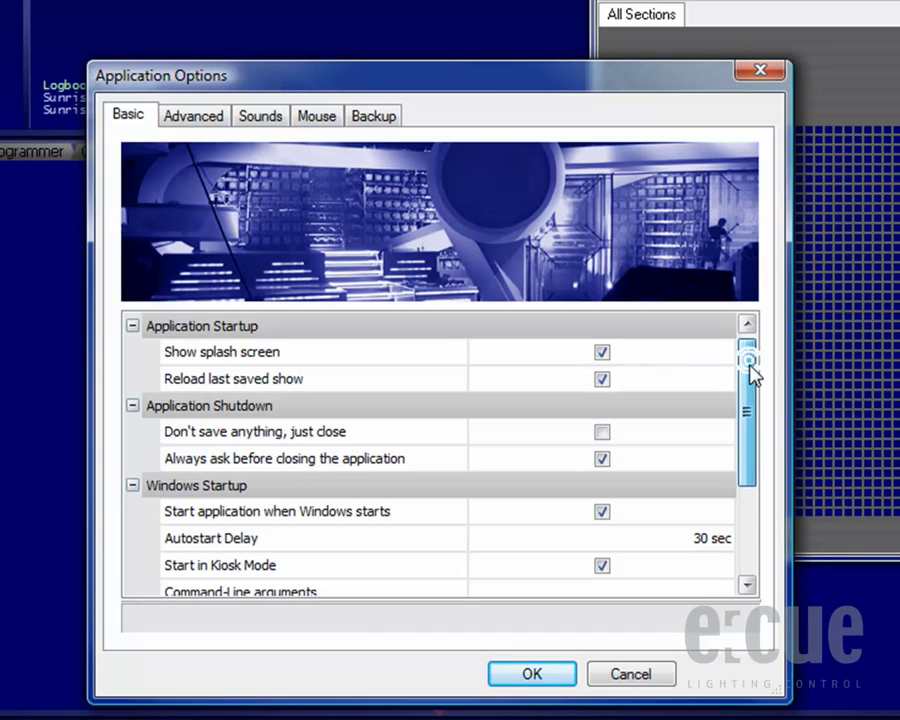
pyautogui.moveTo(753, 372)
pyautogui.mouseDown()
pyautogui.moveTo(753, 385)
pyautogui.moveTo(751, 366)
pyautogui.mouseUp()
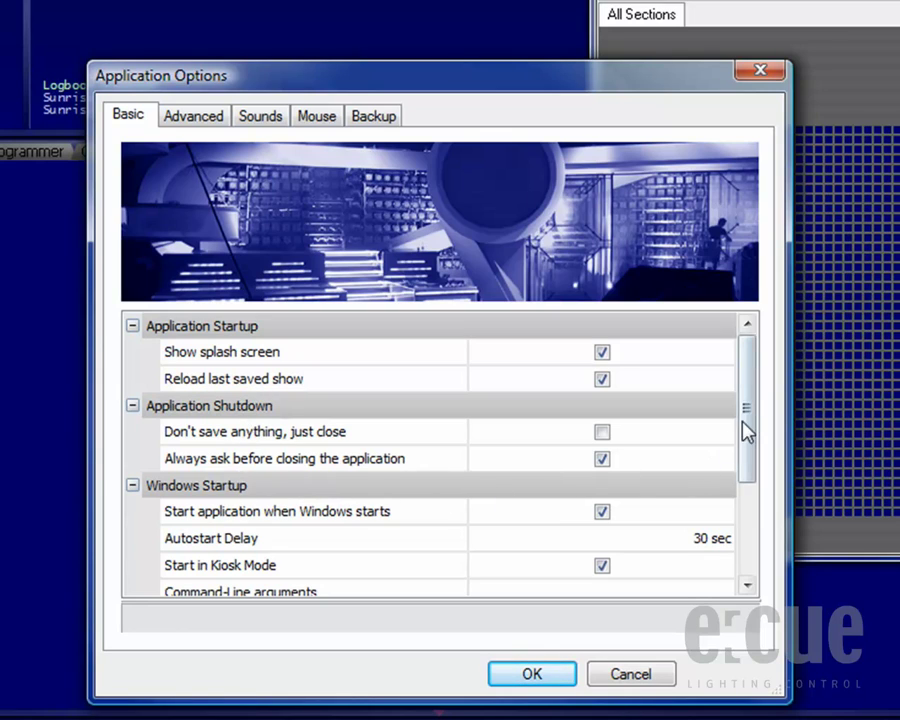
pyautogui.moveTo(751, 414); pyautogui.dragTo(743, 496)
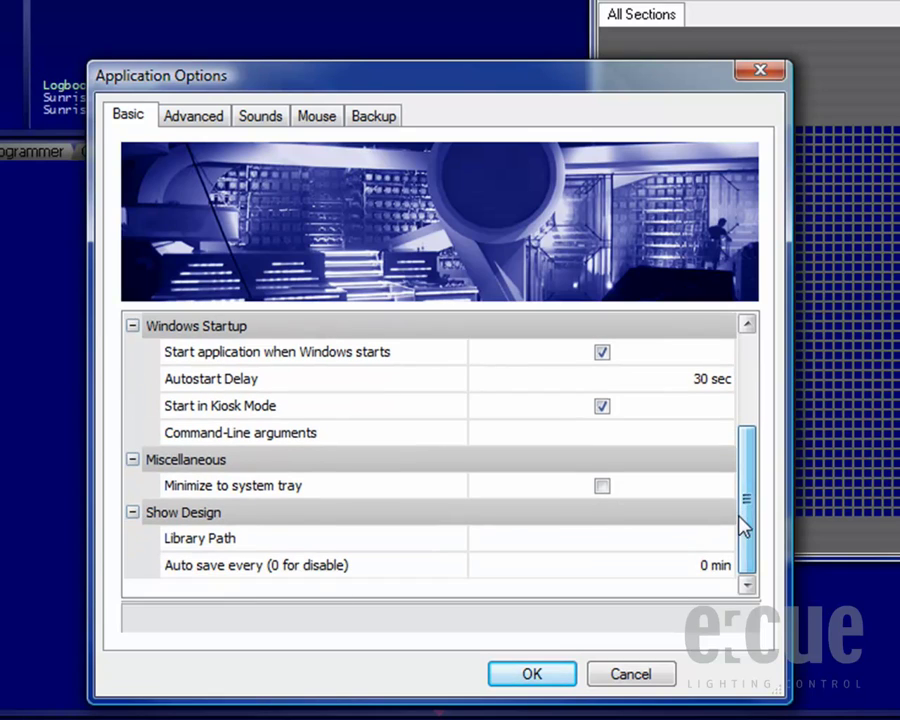
pyautogui.click(538, 539)
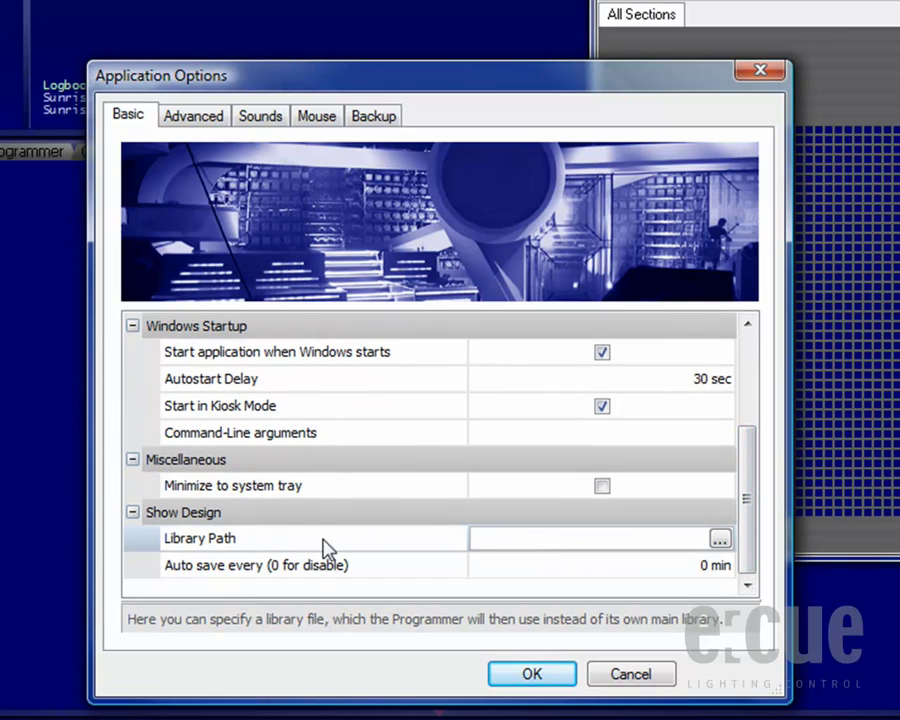
pyautogui.click(655, 564)
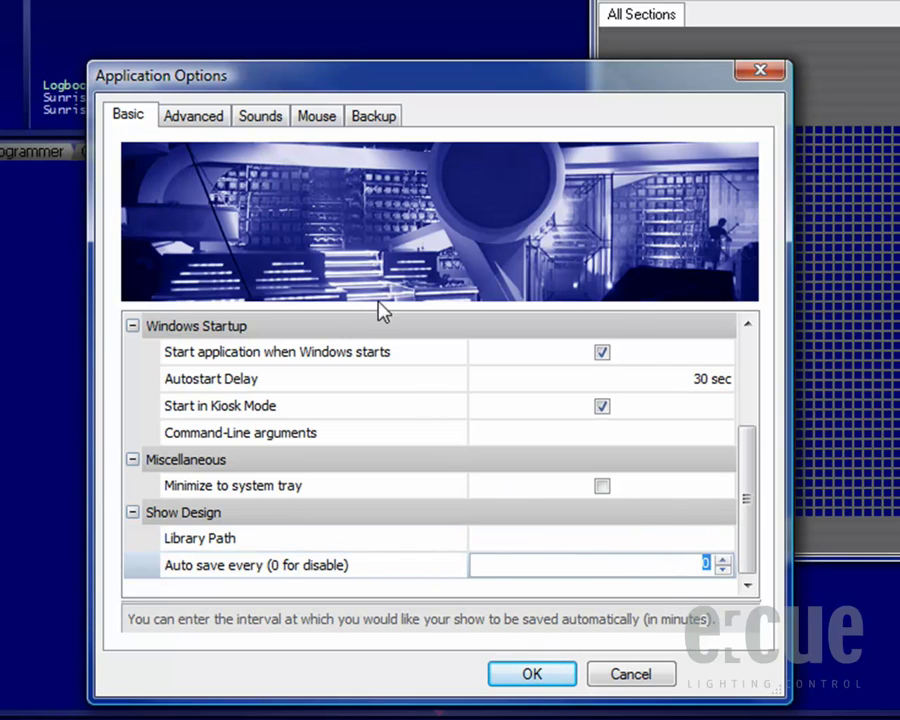
# Inspect the network interface bindings for e:net, Art-Net and KiNet in the advanced application options
pyautogui.click(204, 124)
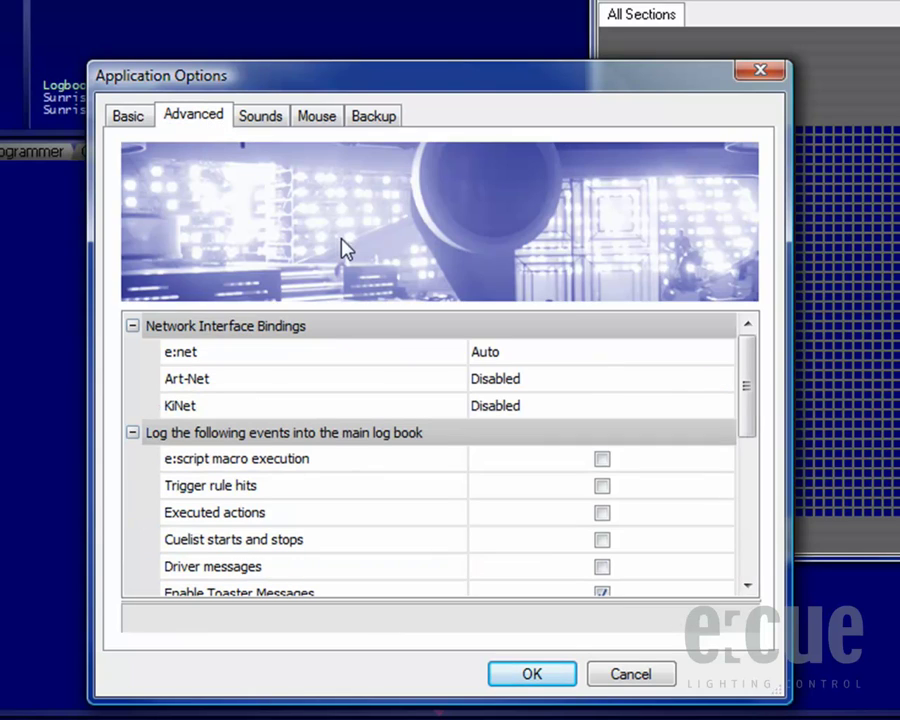
pyautogui.click(644, 366)
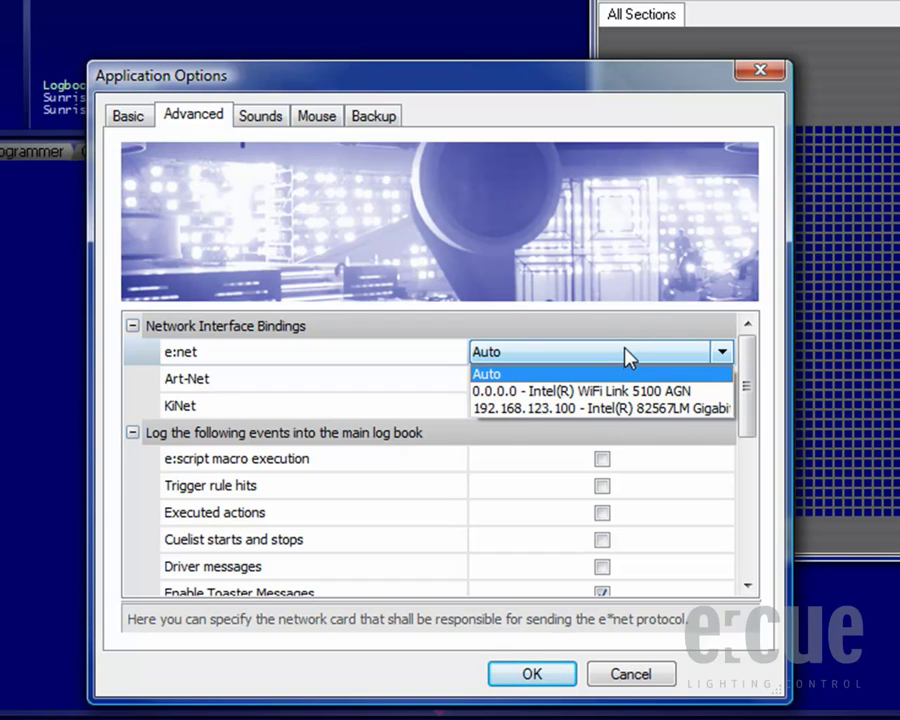
pyautogui.click(627, 350)
pyautogui.click(617, 382)
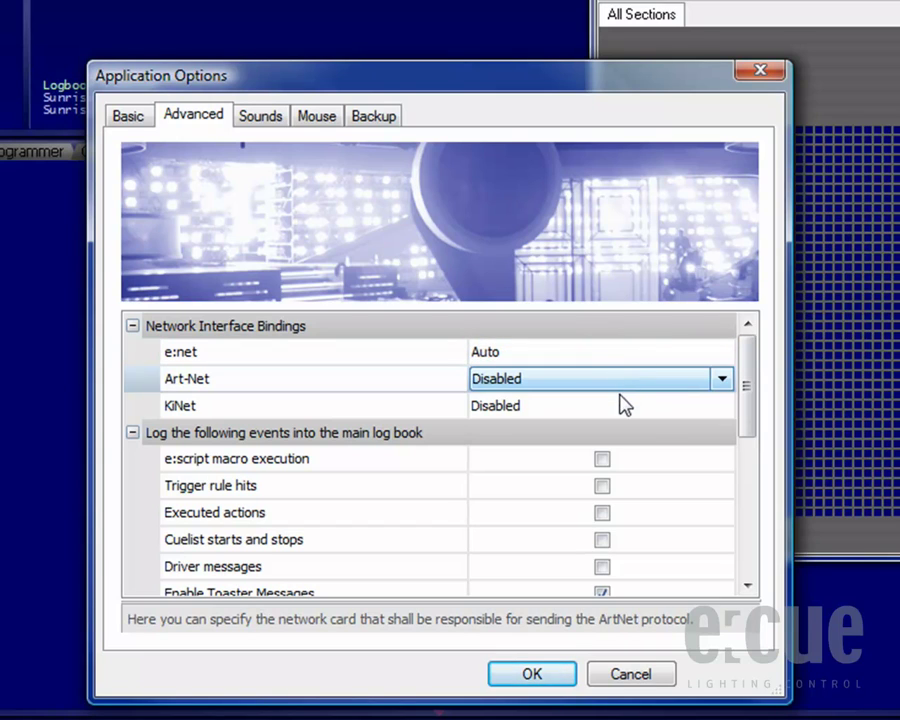
pyautogui.click(620, 406)
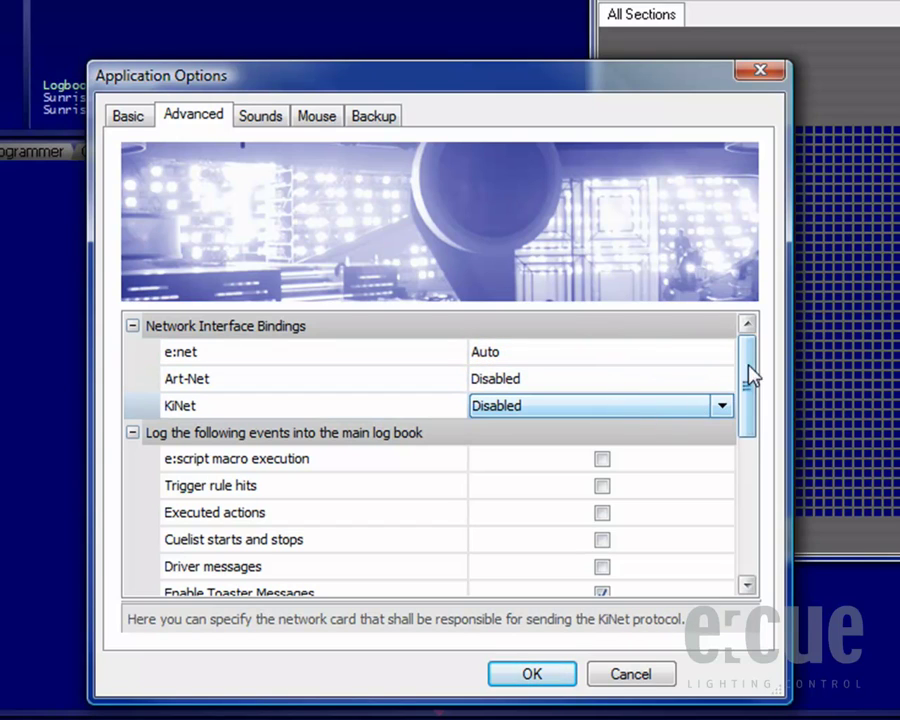
# Review the advanced options for logged events, log files, e:script errors, dangerous e:script commands and media playback
pyautogui.moveTo(747, 372); pyautogui.dragTo(746, 392)
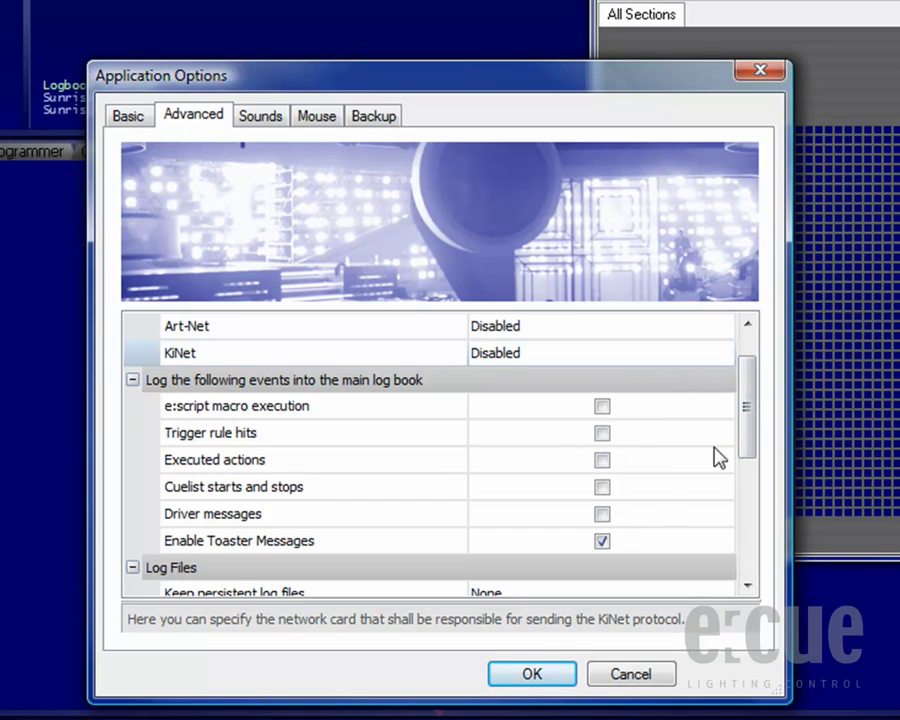
pyautogui.moveTo(745, 414); pyautogui.dragTo(741, 487)
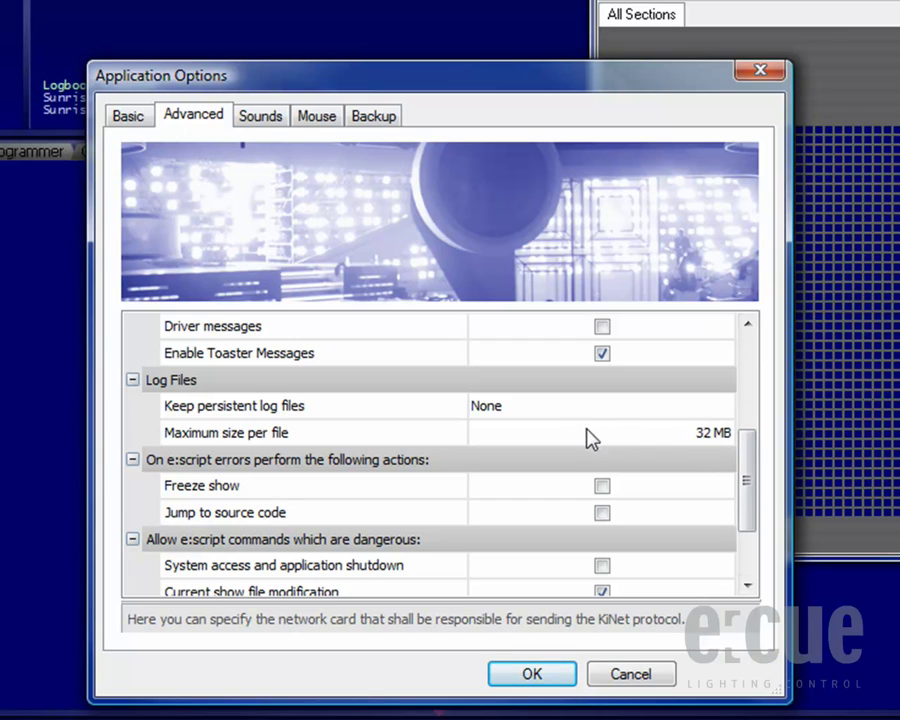
pyautogui.moveTo(743, 462); pyautogui.dragTo(743, 493)
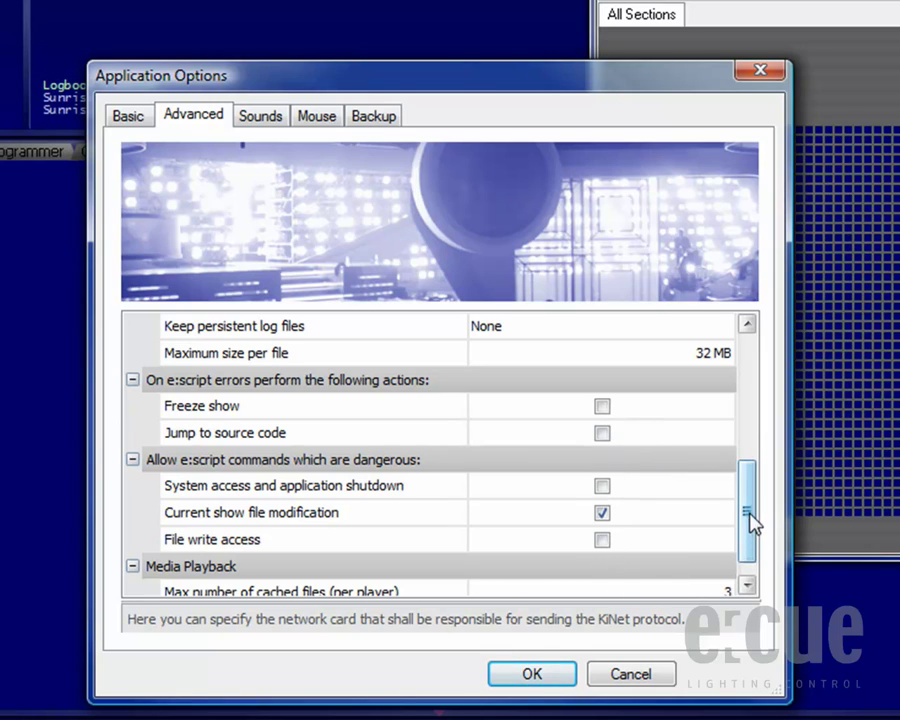
pyautogui.moveTo(750, 518); pyautogui.dragTo(751, 543)
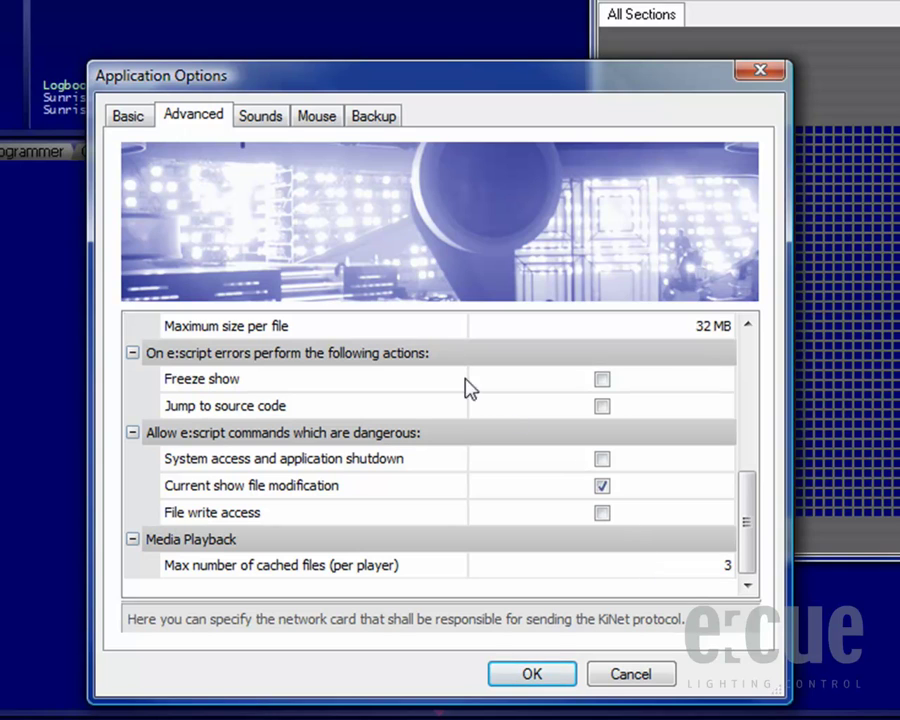
# Look through the application's sound assignments, mouse speed settings and backup system options
pyautogui.click(262, 117)
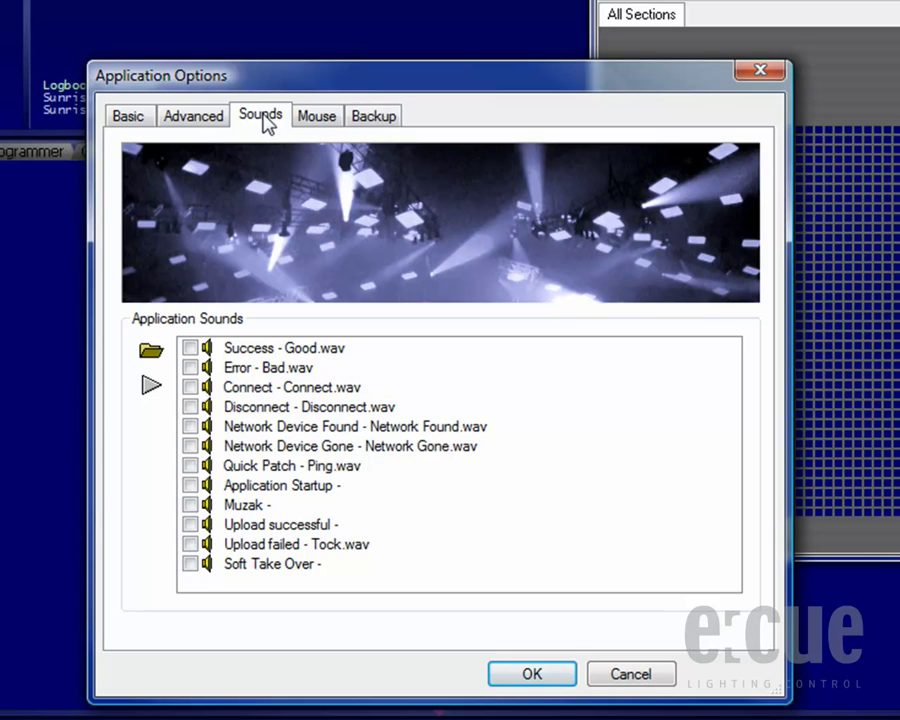
pyautogui.click(323, 118)
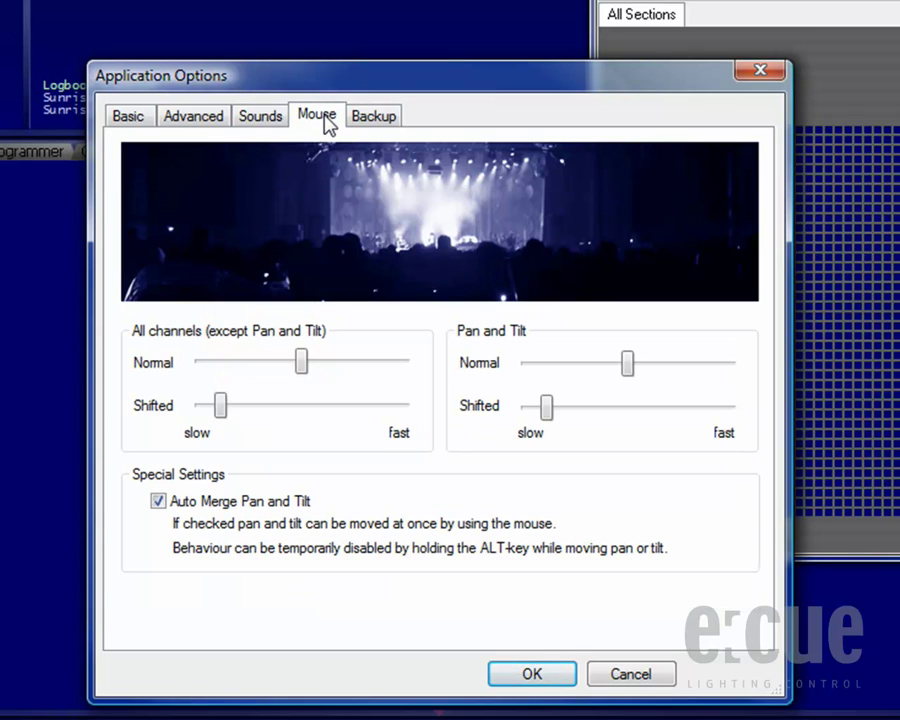
pyautogui.click(376, 119)
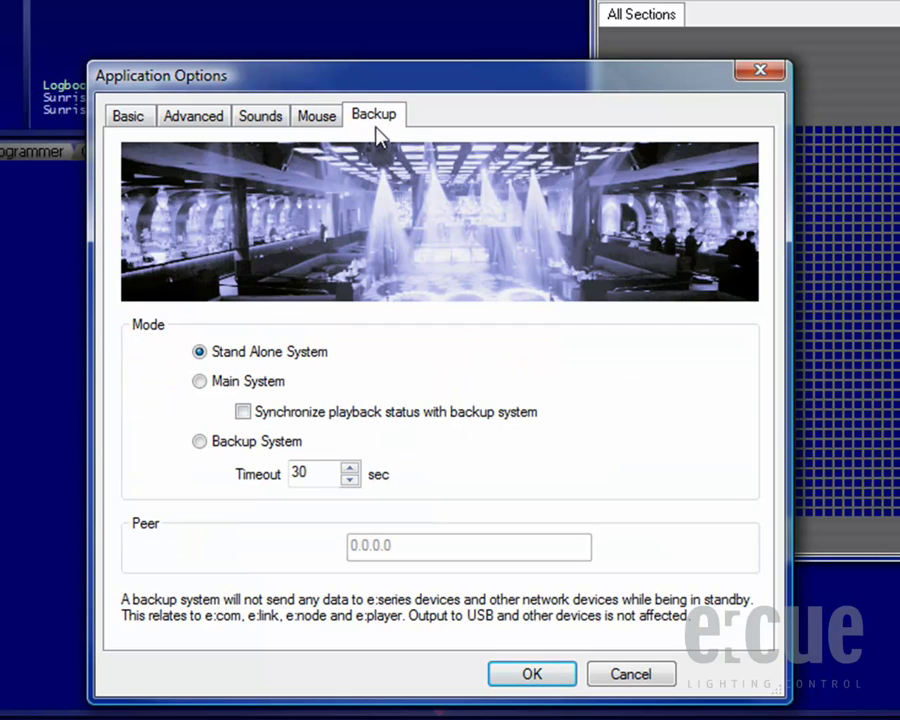
# Try the Main System and Backup System modes, enable playback status synchronization, and apply the options with Stand Alone System selected
pyautogui.click(258, 386)
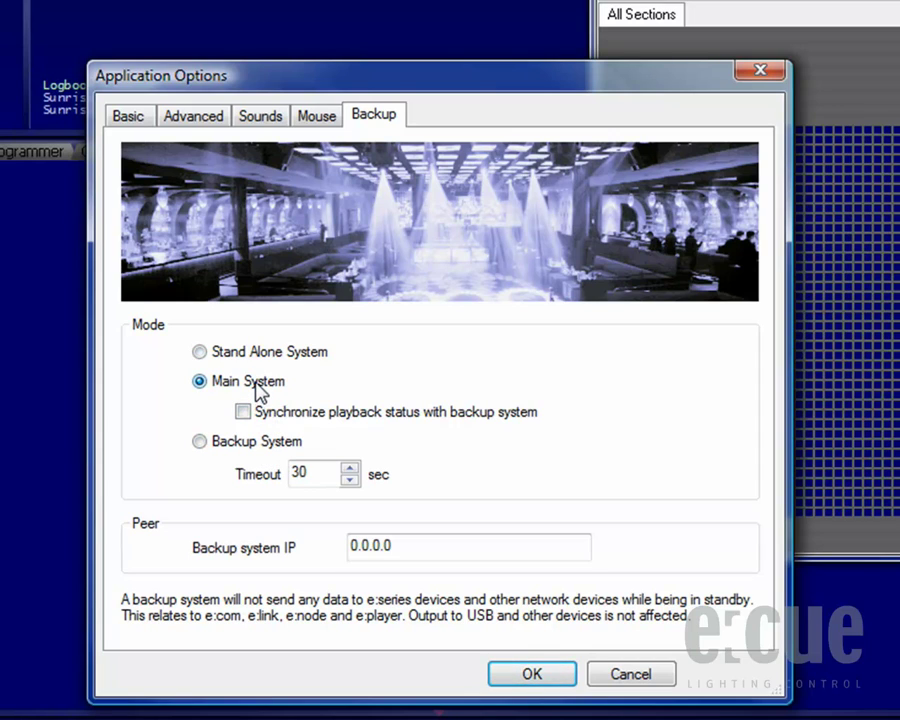
pyautogui.click(244, 411)
pyautogui.click(209, 443)
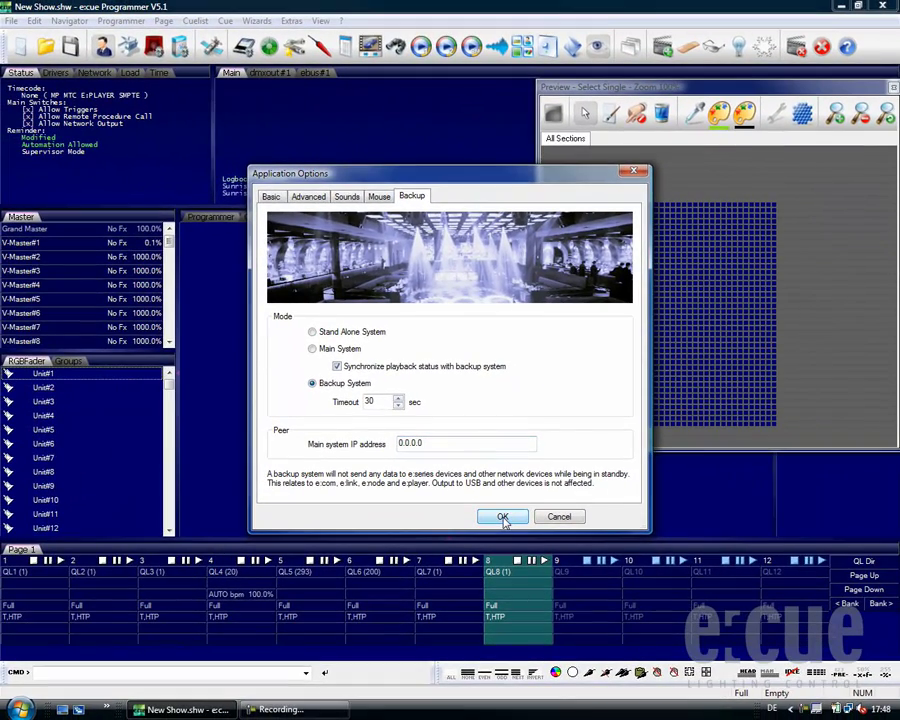
pyautogui.click(336, 334)
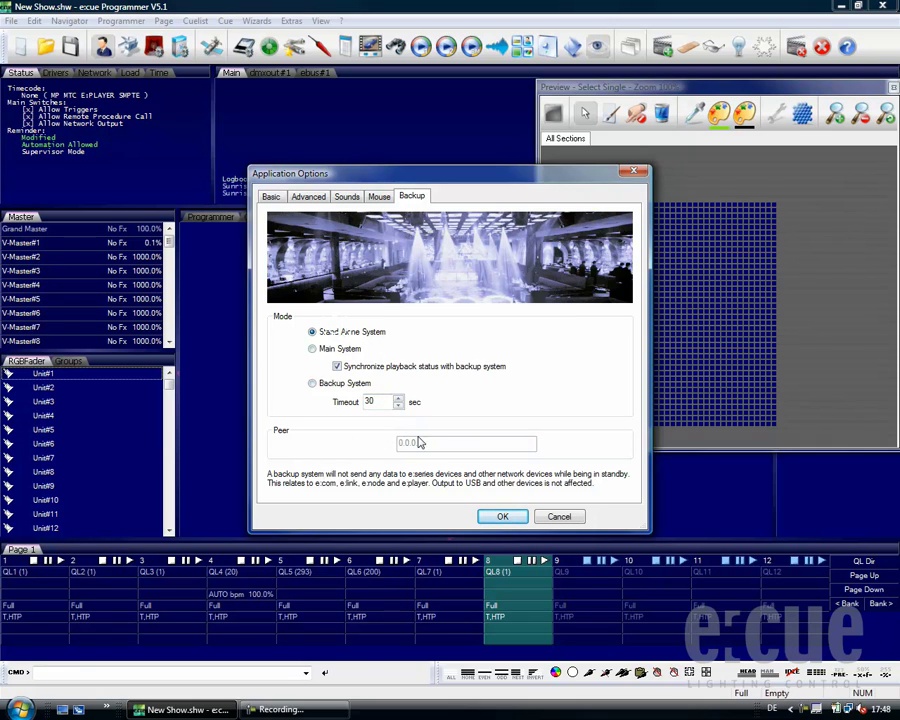
pyautogui.click(518, 516)
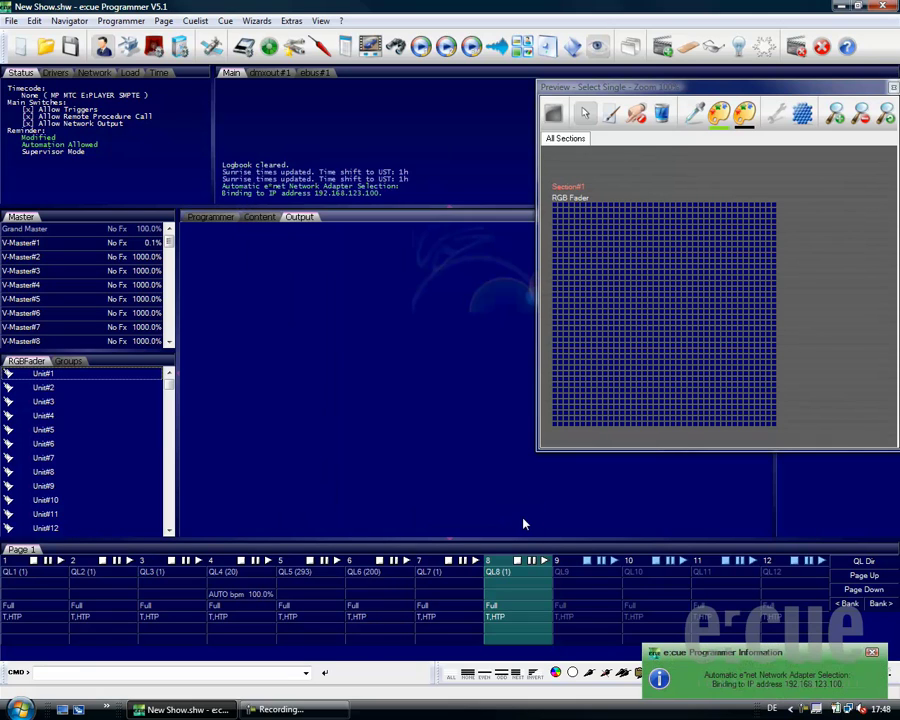